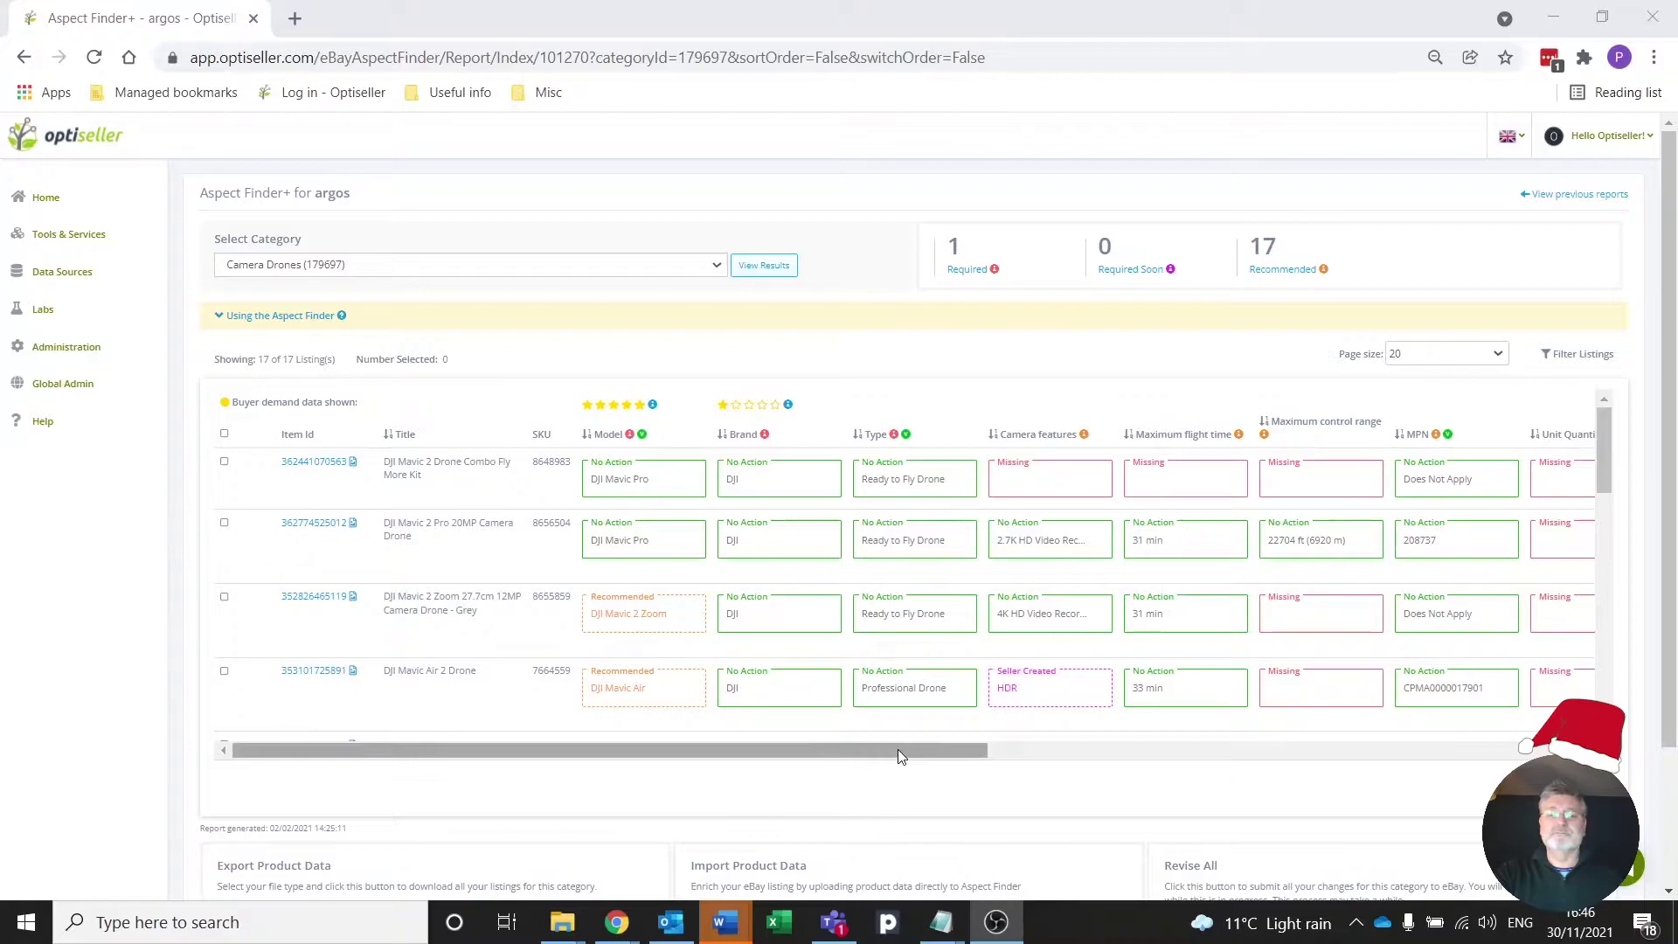
left_click_drag(898, 748, 1486, 750)
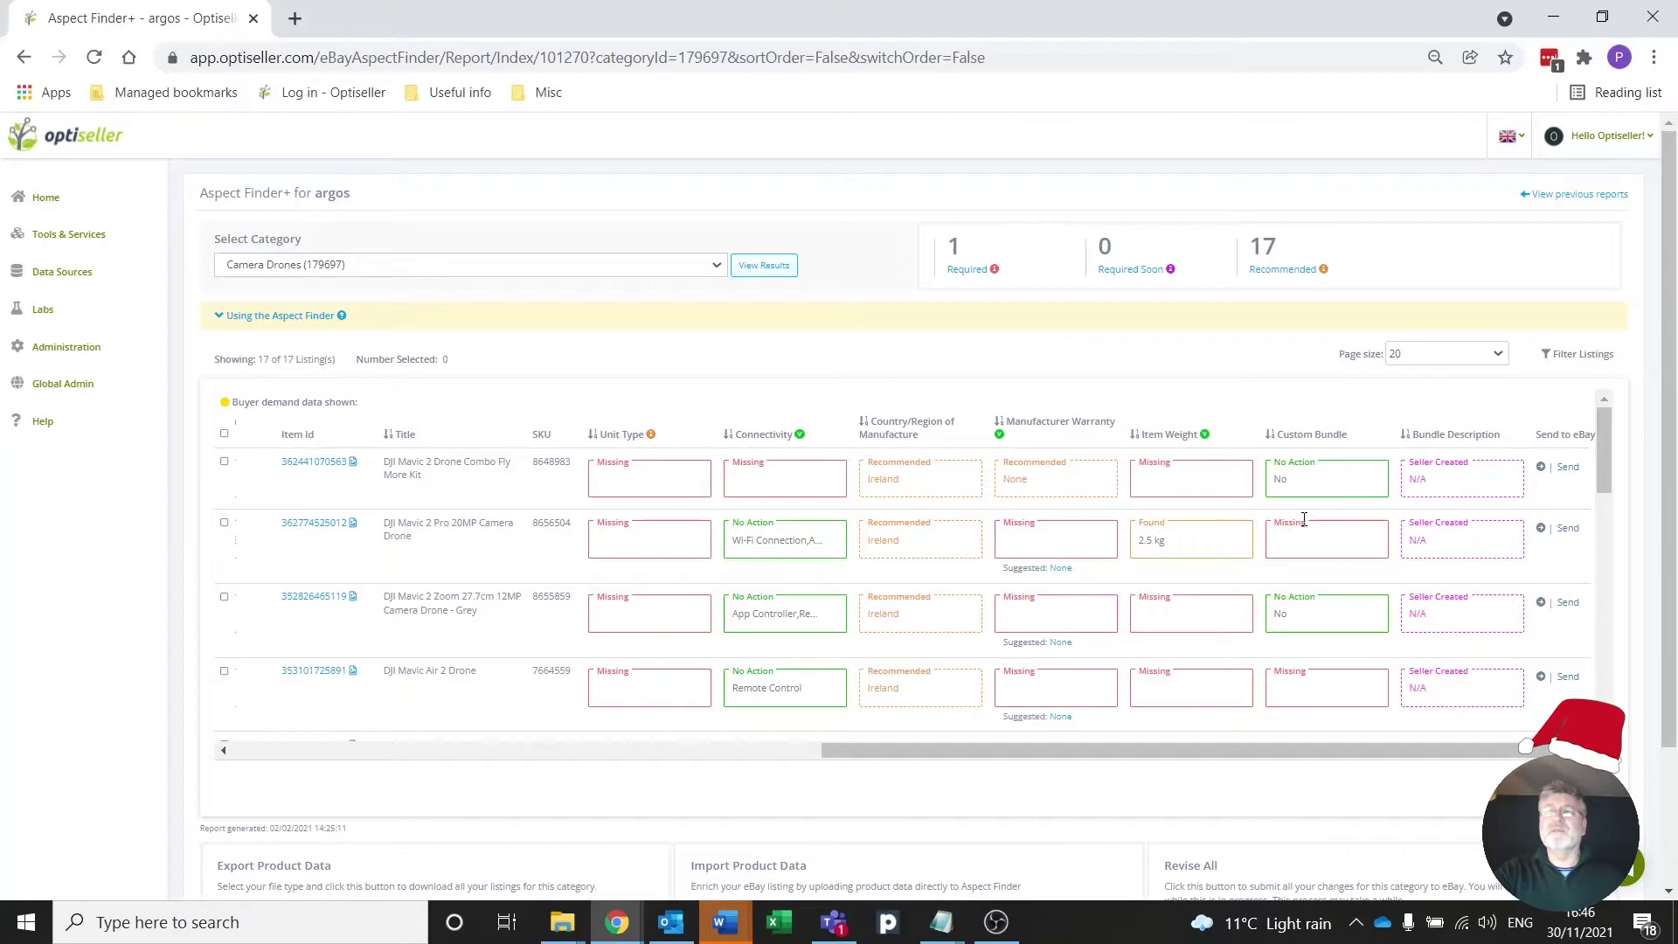
Add a filter 'Custom Bundle Is' with an empty value, narrowing the drone listings to 6.
left_click(1583, 361)
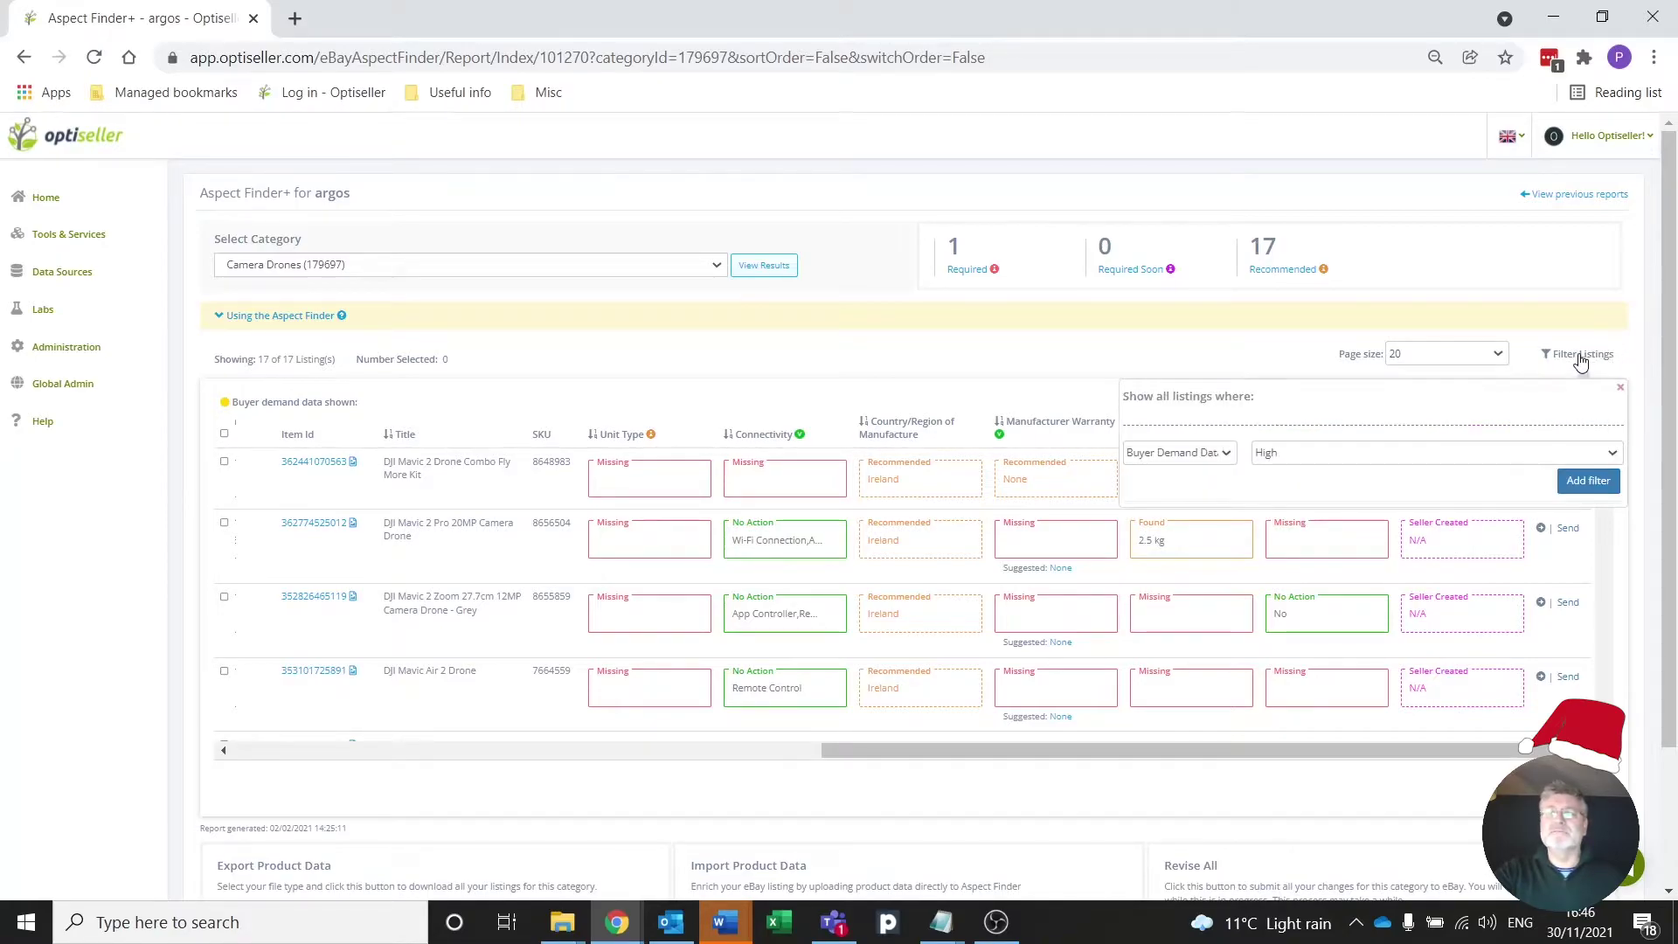
left_click(1214, 454)
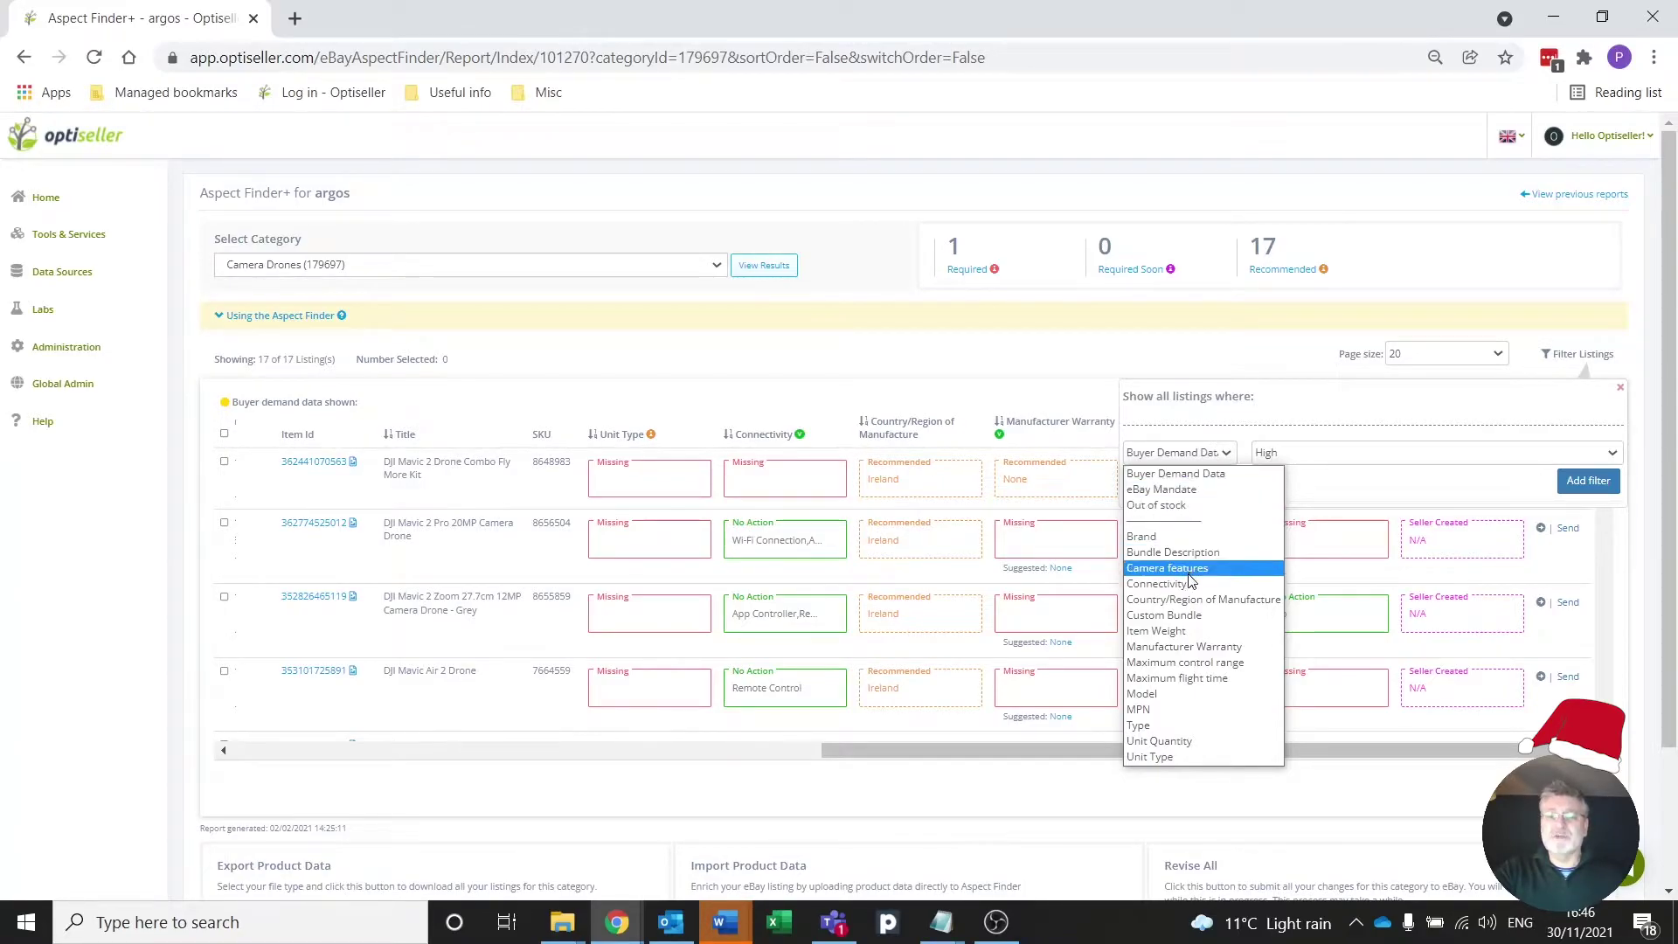
left_click(1191, 617)
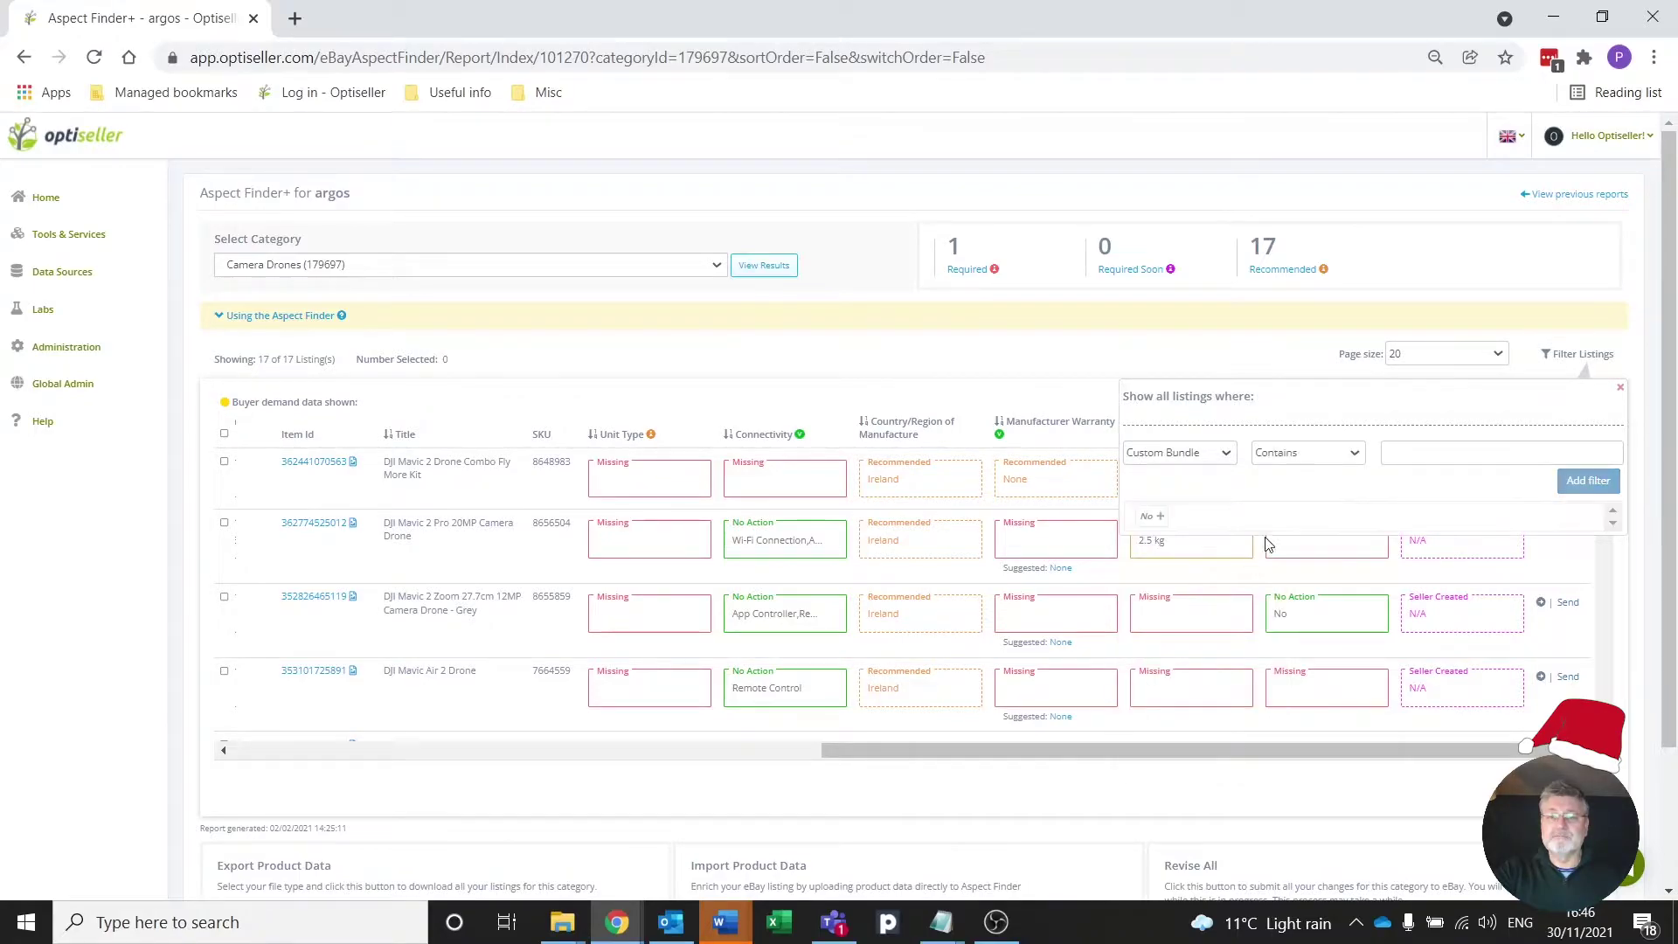
left_click(1324, 456)
left_click(1335, 491)
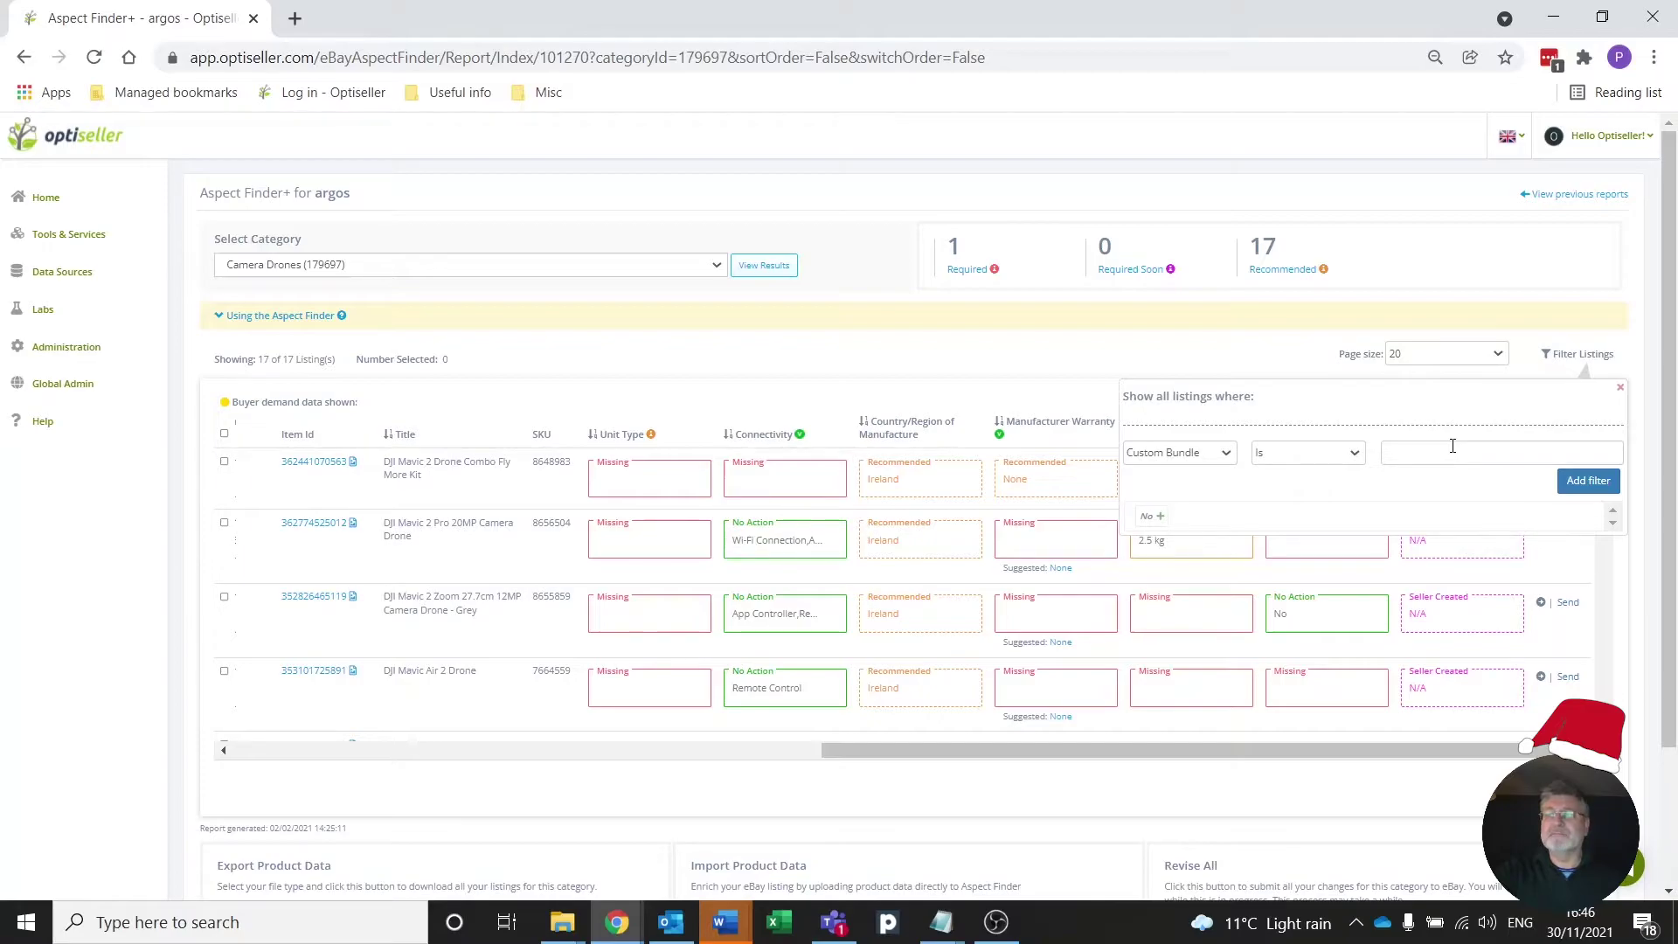
left_click(1582, 486)
left_click(300, 456)
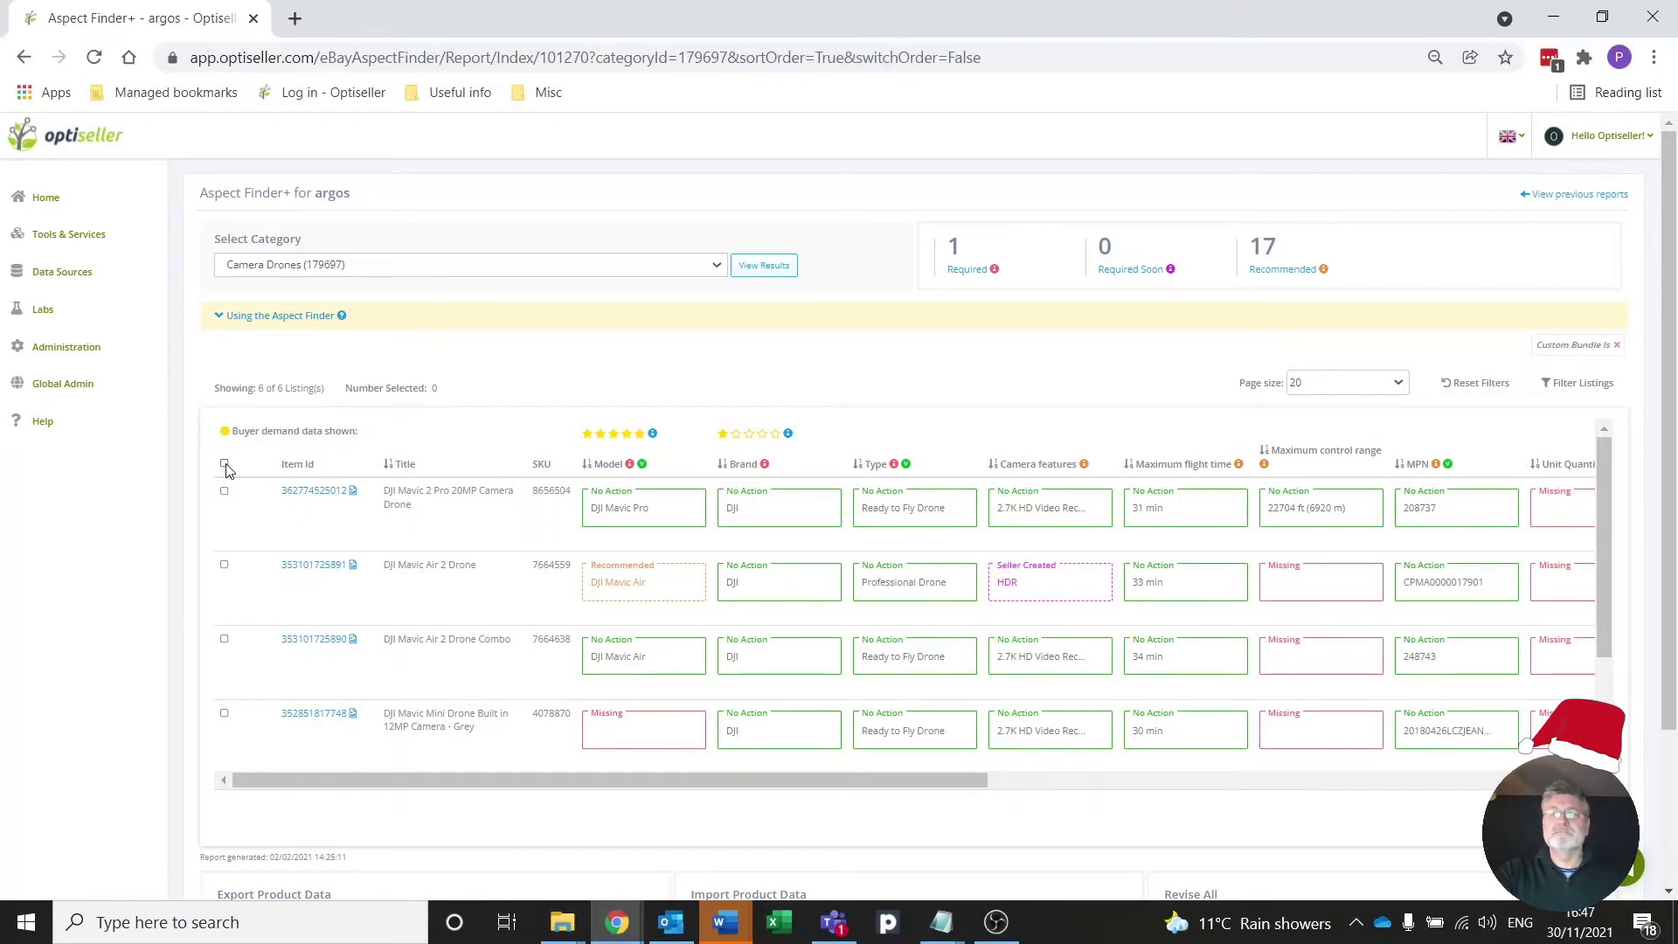
Select all six filtered listings and bring up Find and Replace for them.
left_click(224, 464)
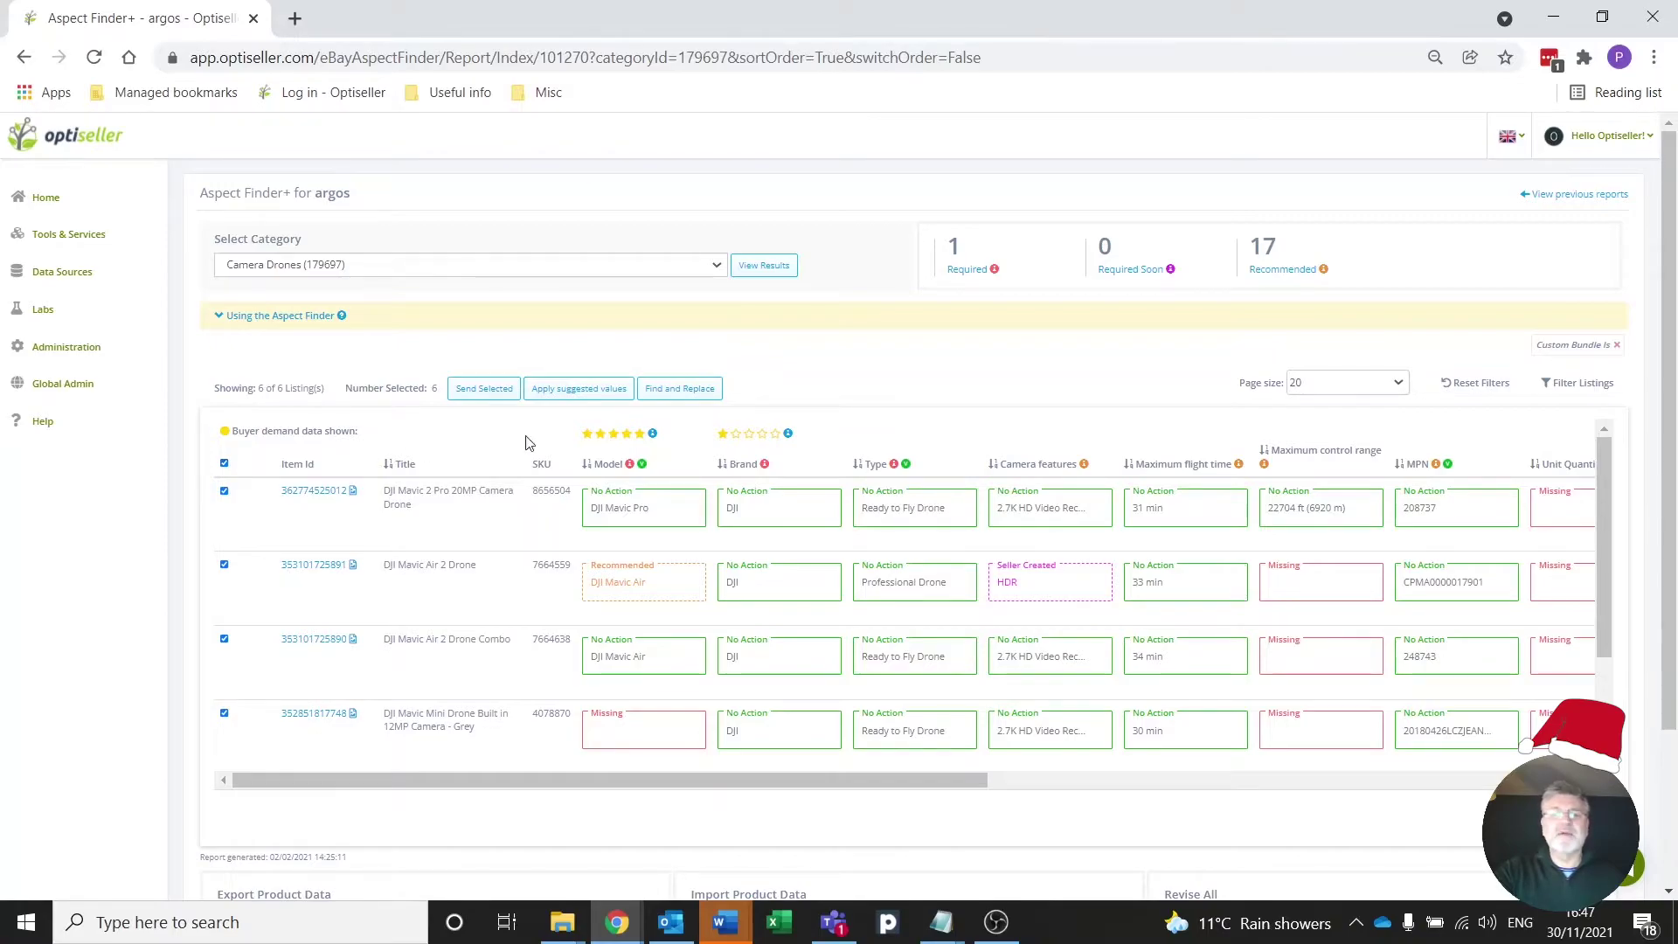
left_click(690, 400)
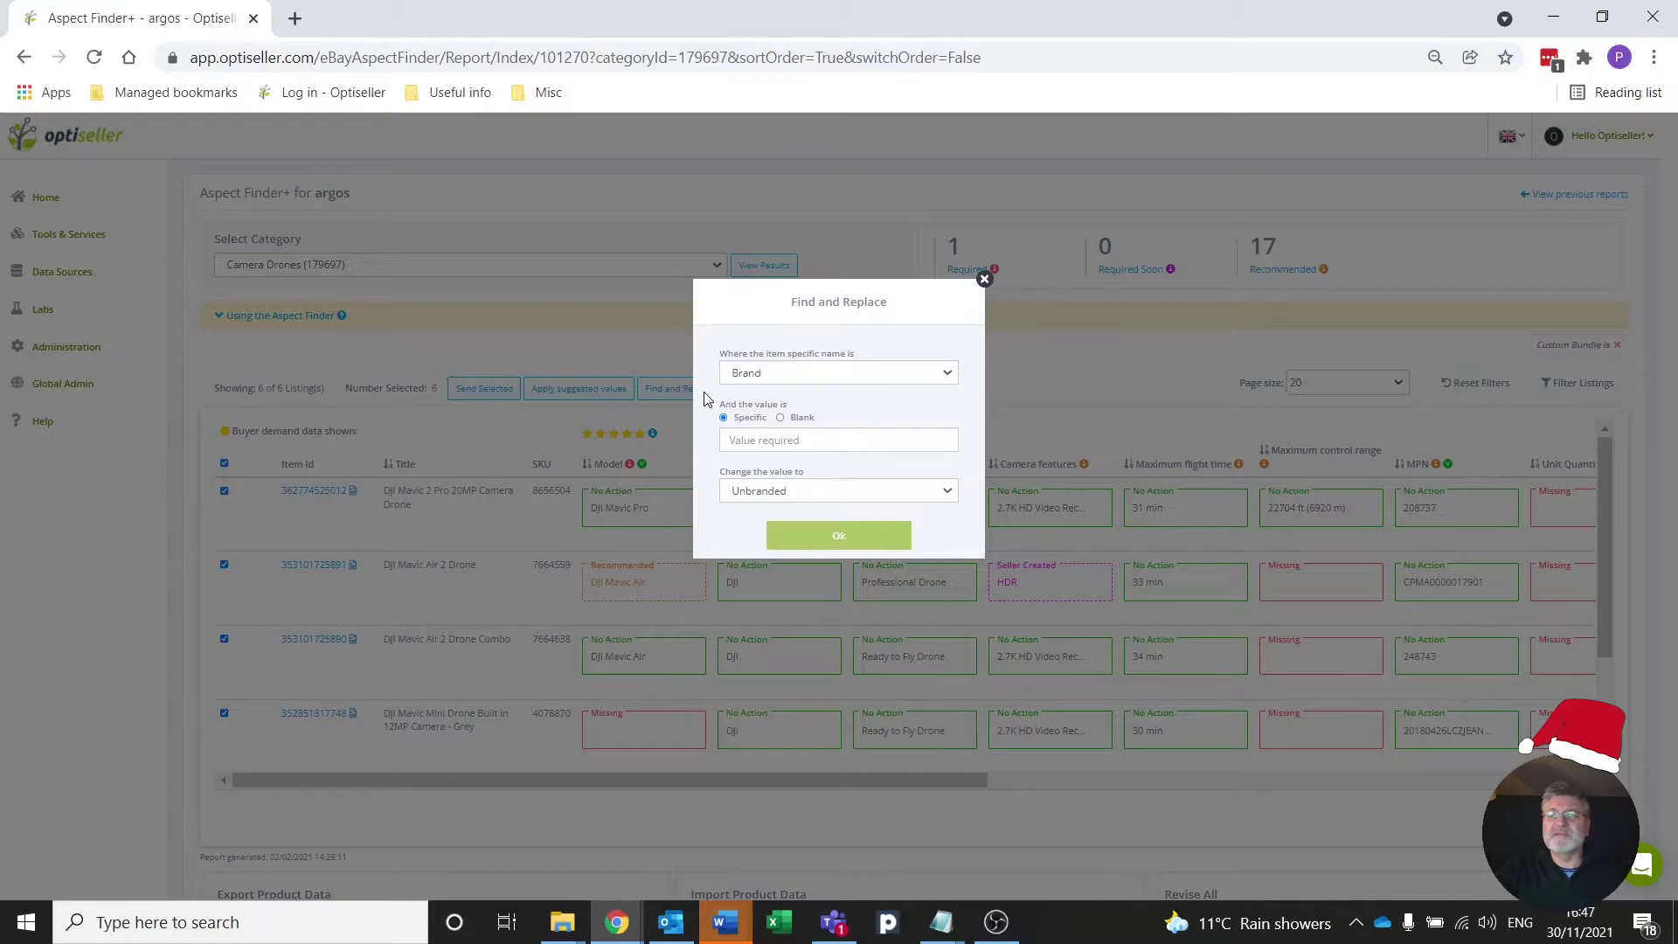
Replace blank Custom Bundle values with 'No' on the six selected listings, confirming the update.
left_click(805, 377)
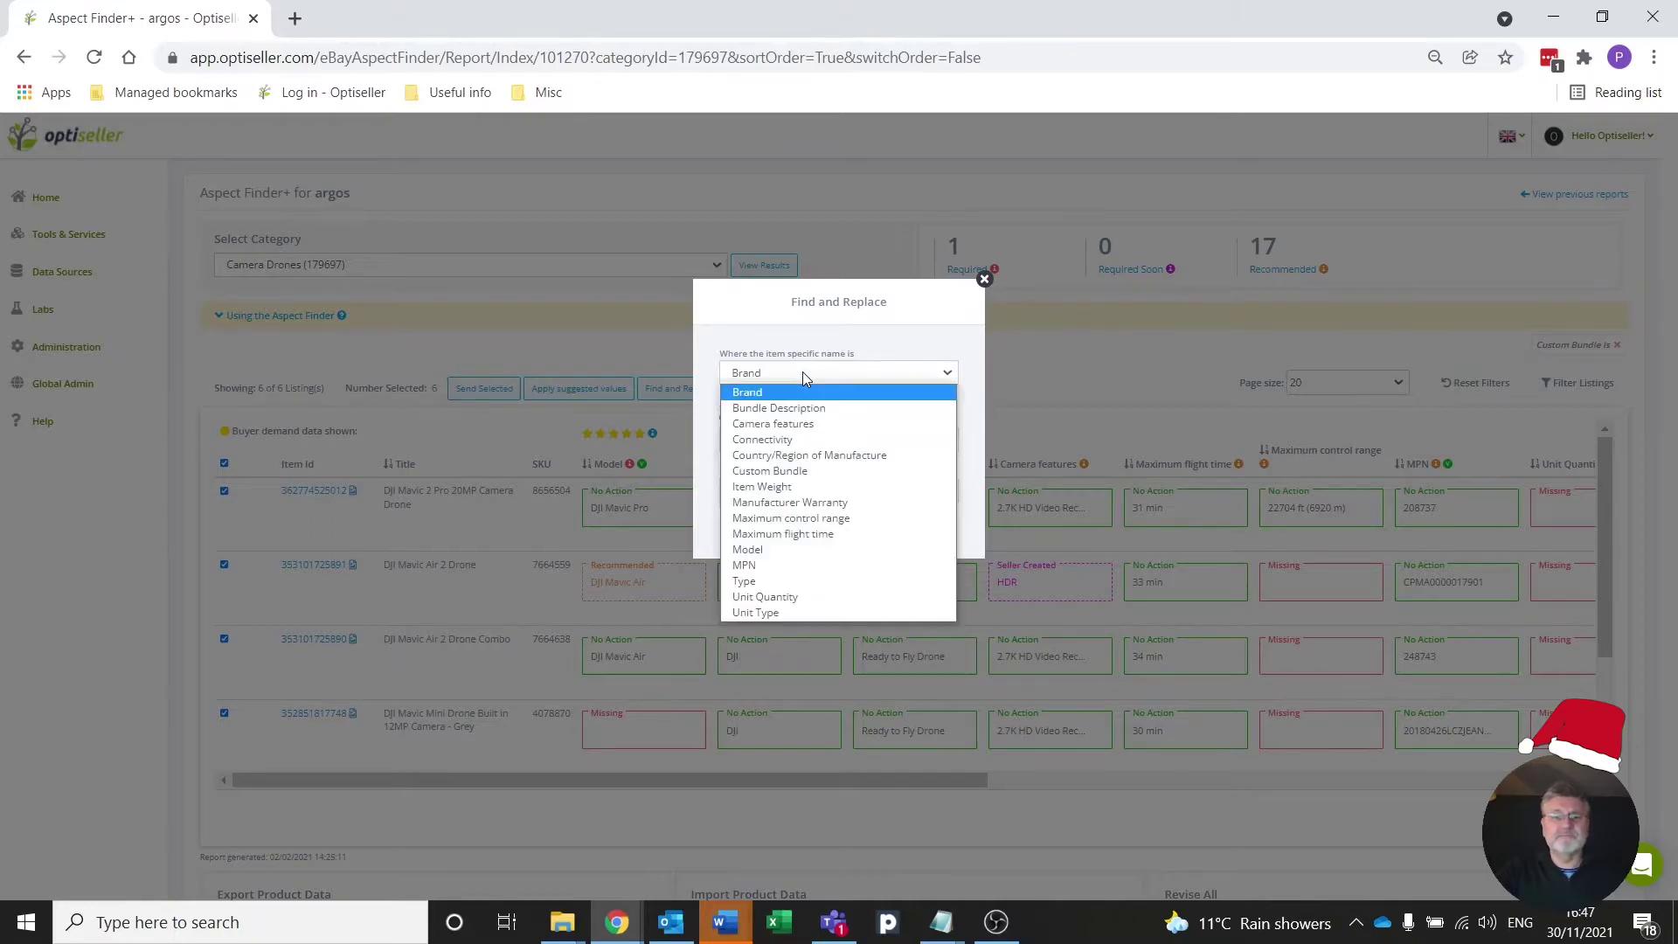
left_click(777, 474)
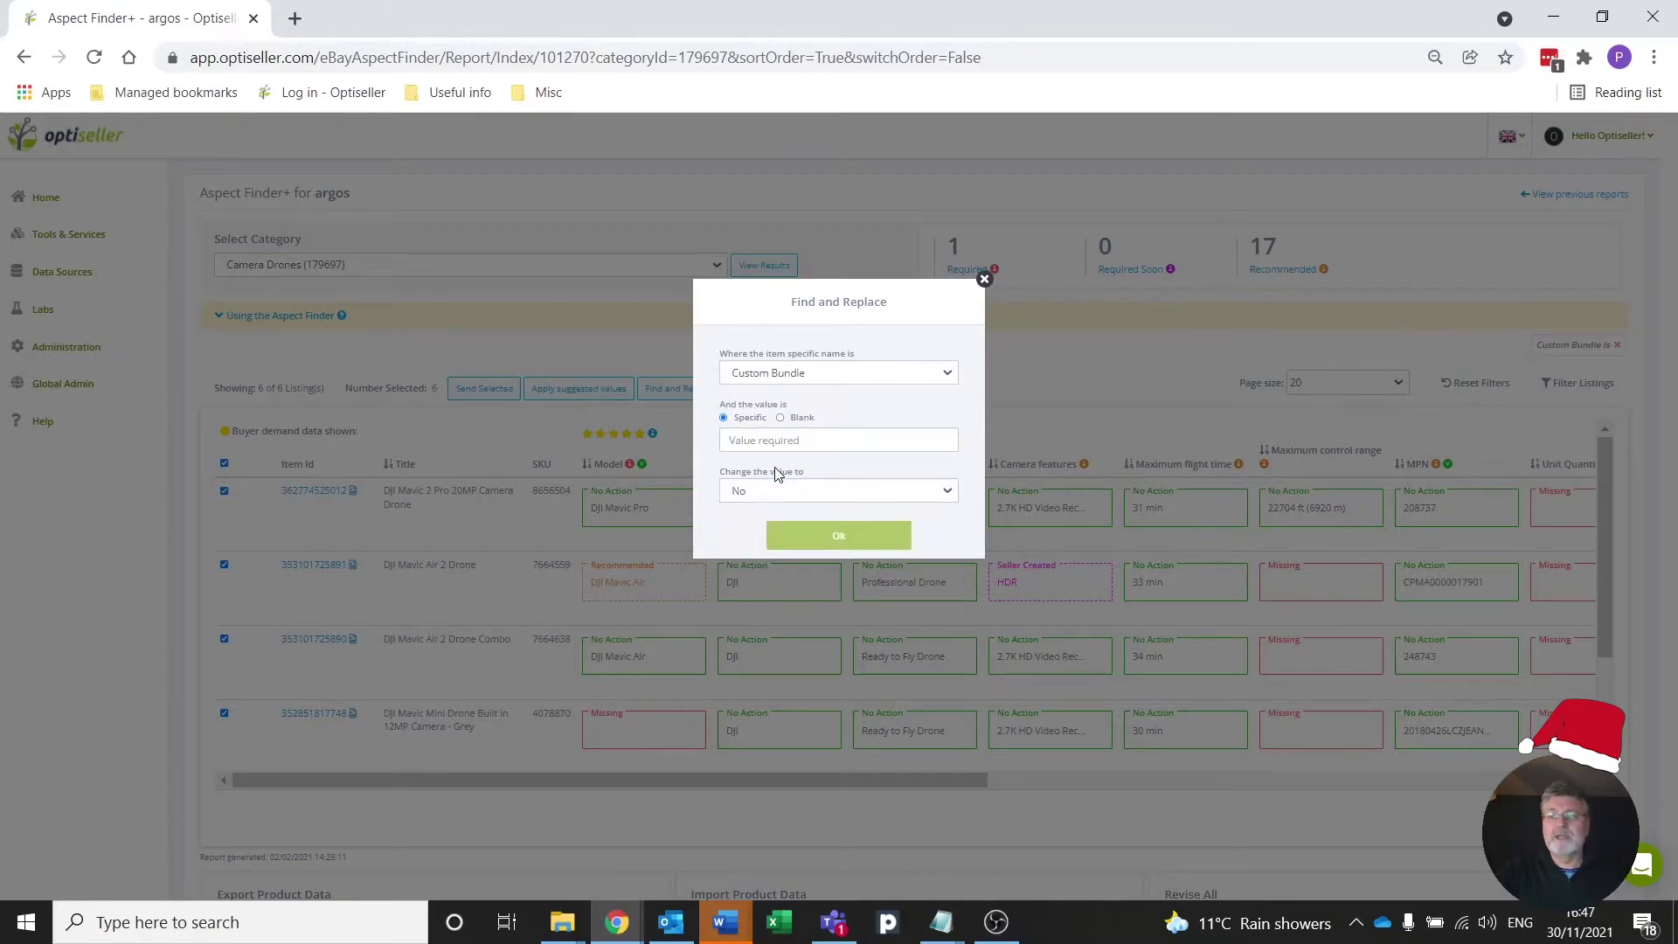
left_click(782, 420)
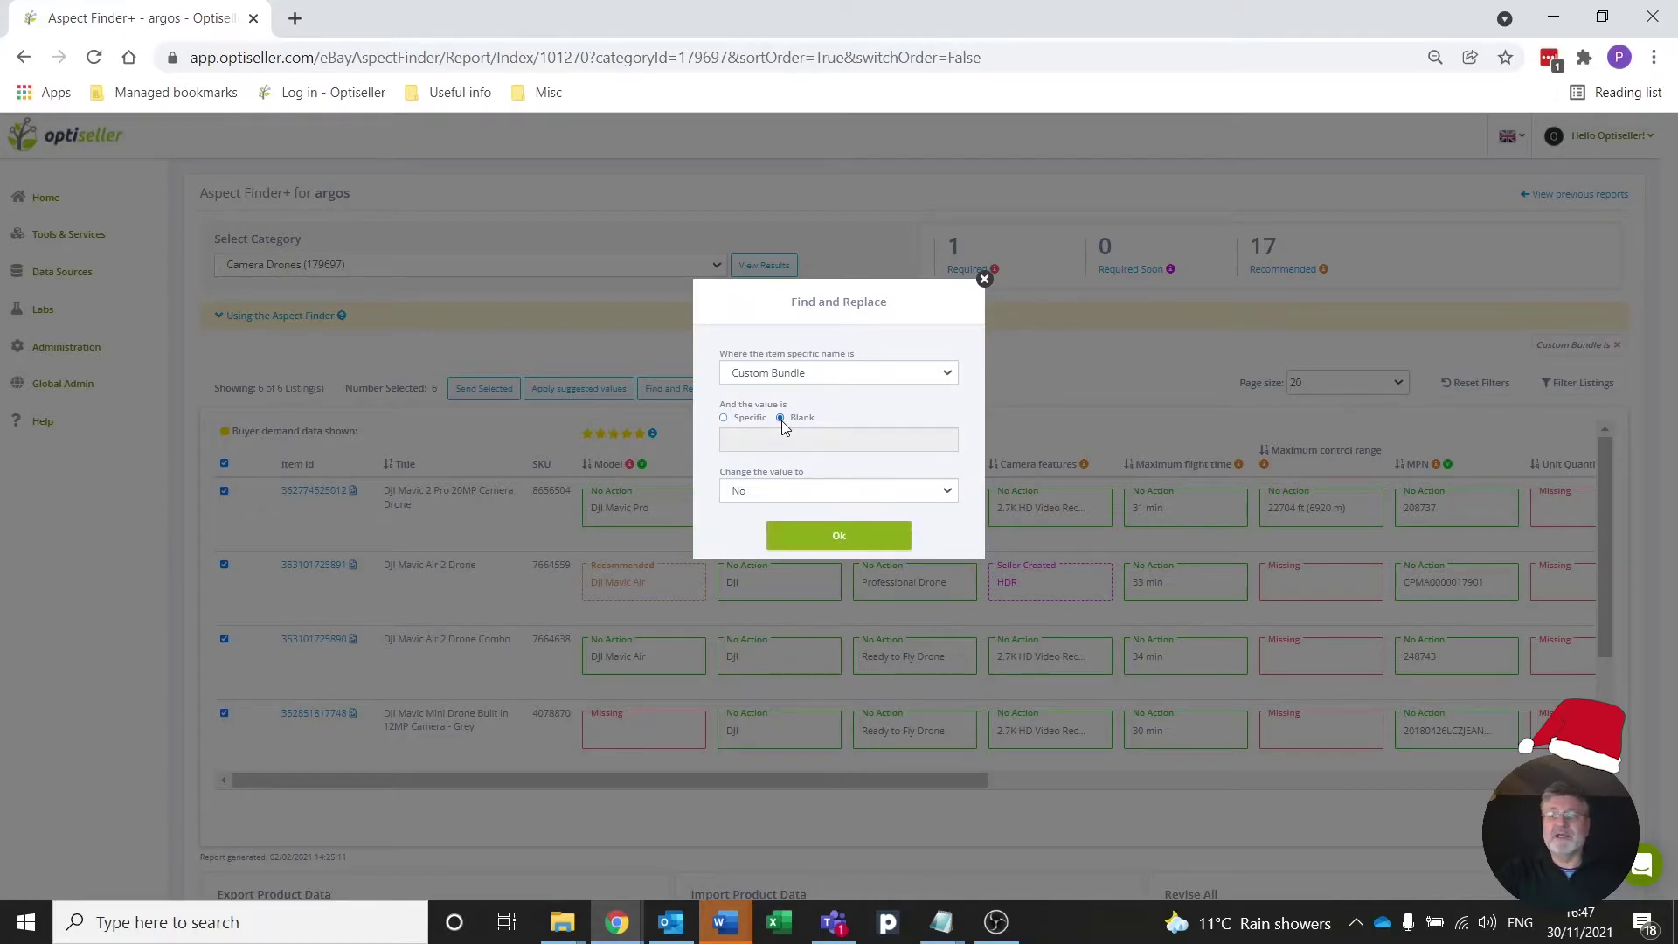
left_click(791, 493)
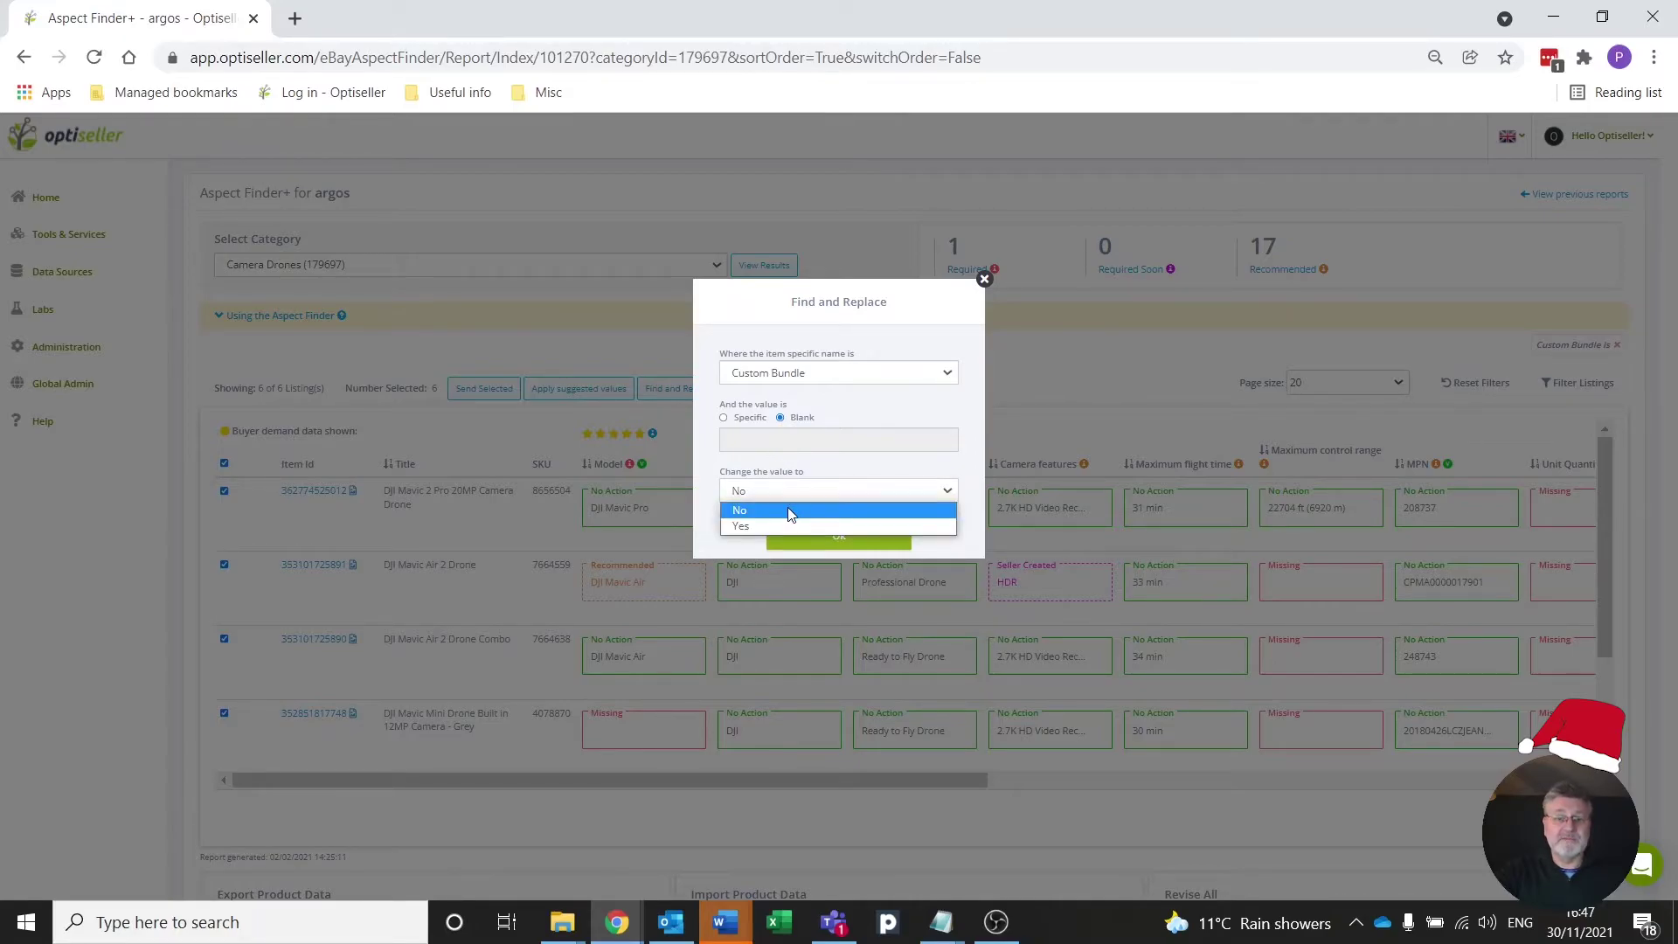
left_click(791, 514)
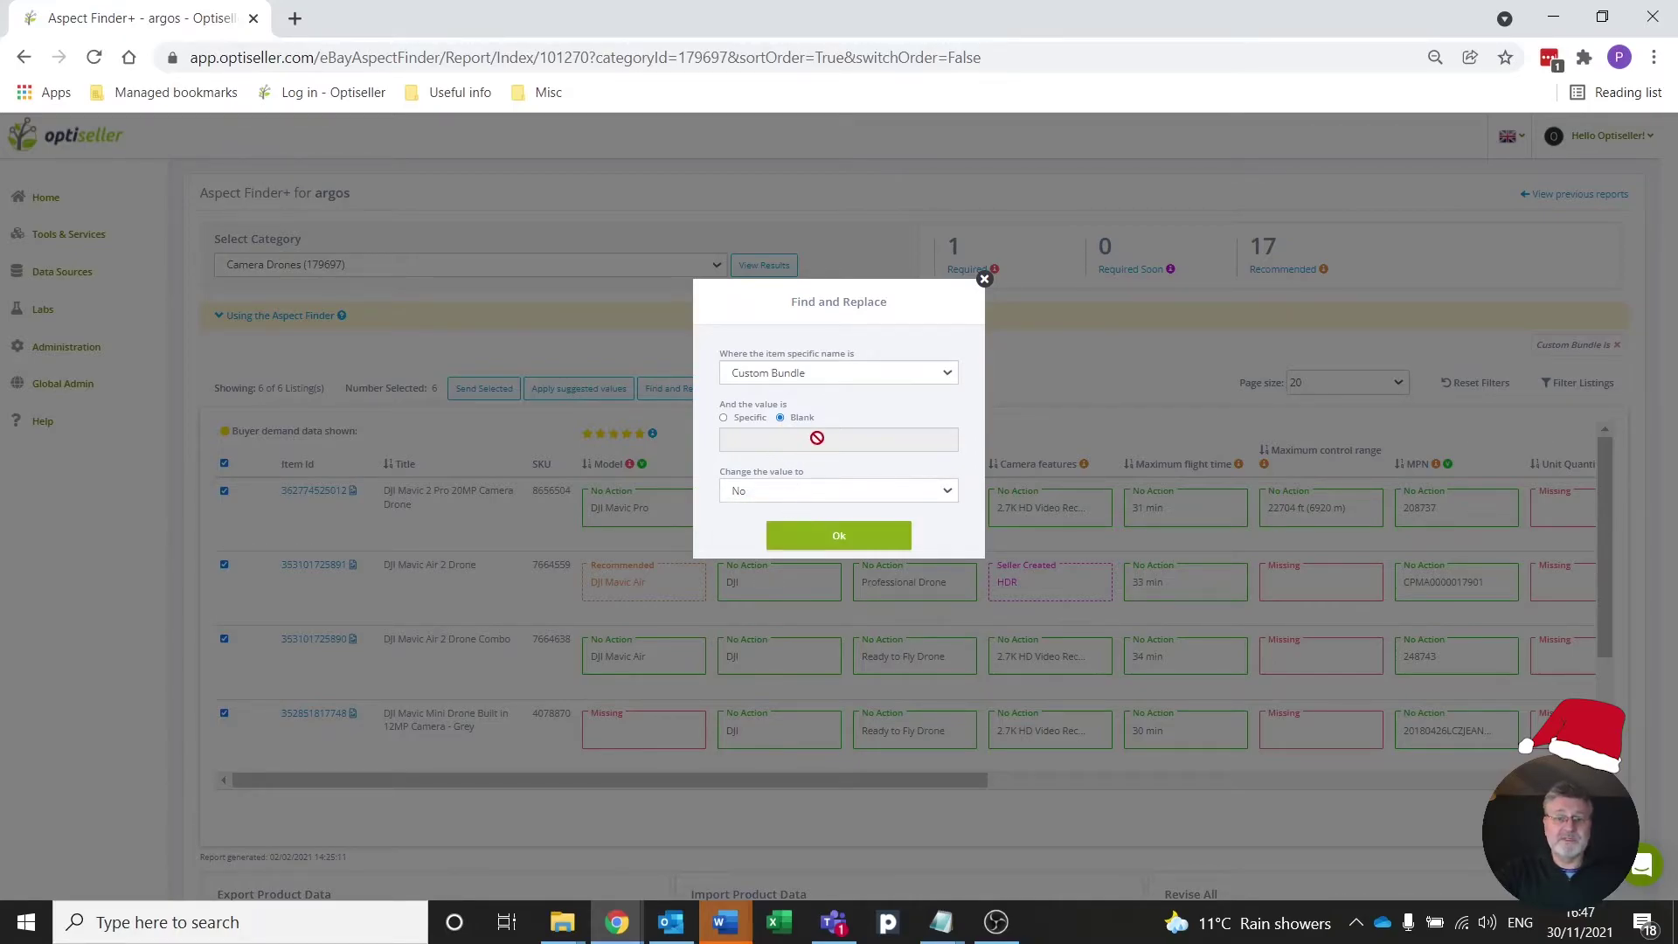
left_click(841, 536)
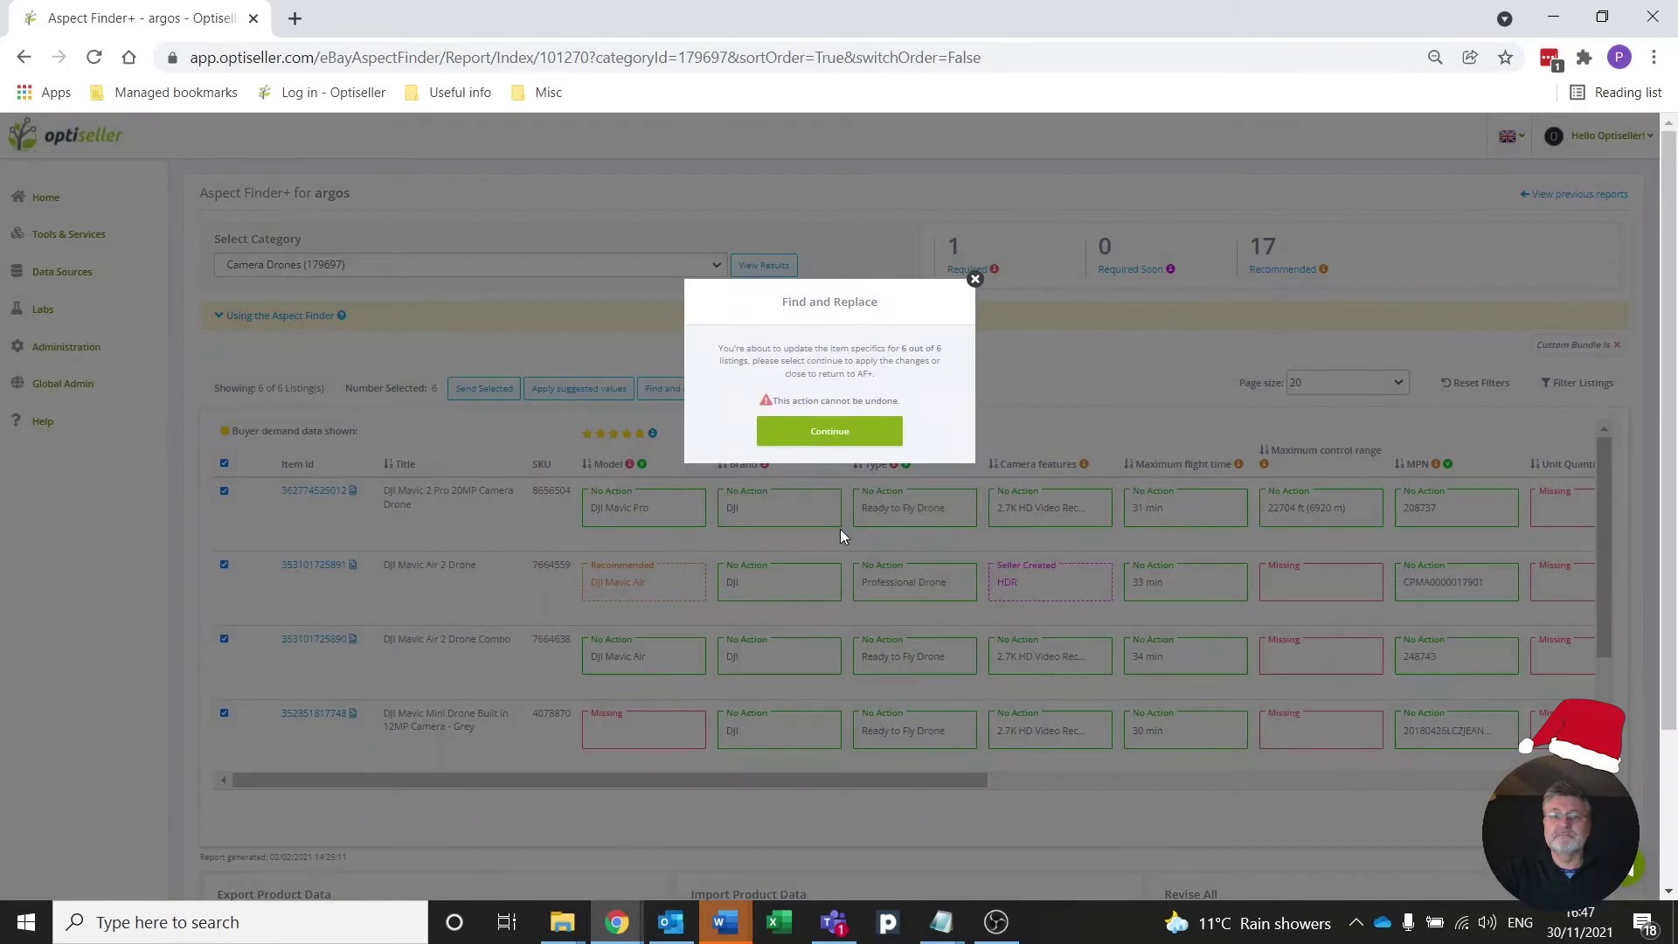
left_click(829, 432)
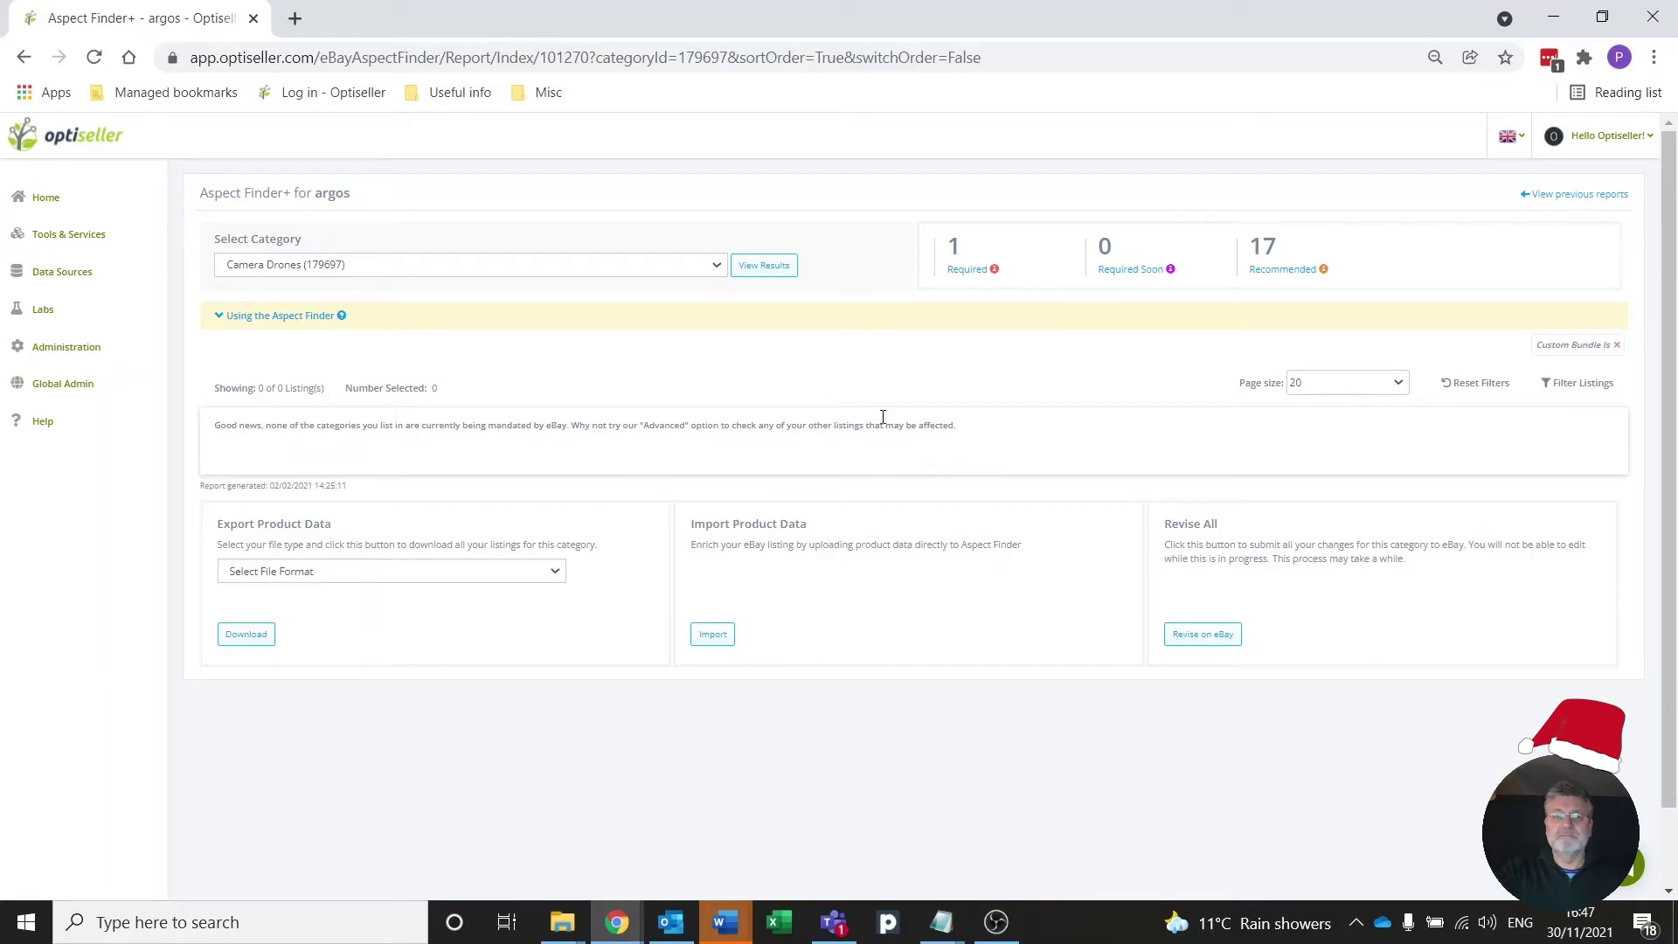
Reset filters so all 17 listings show again.
left_click(1477, 387)
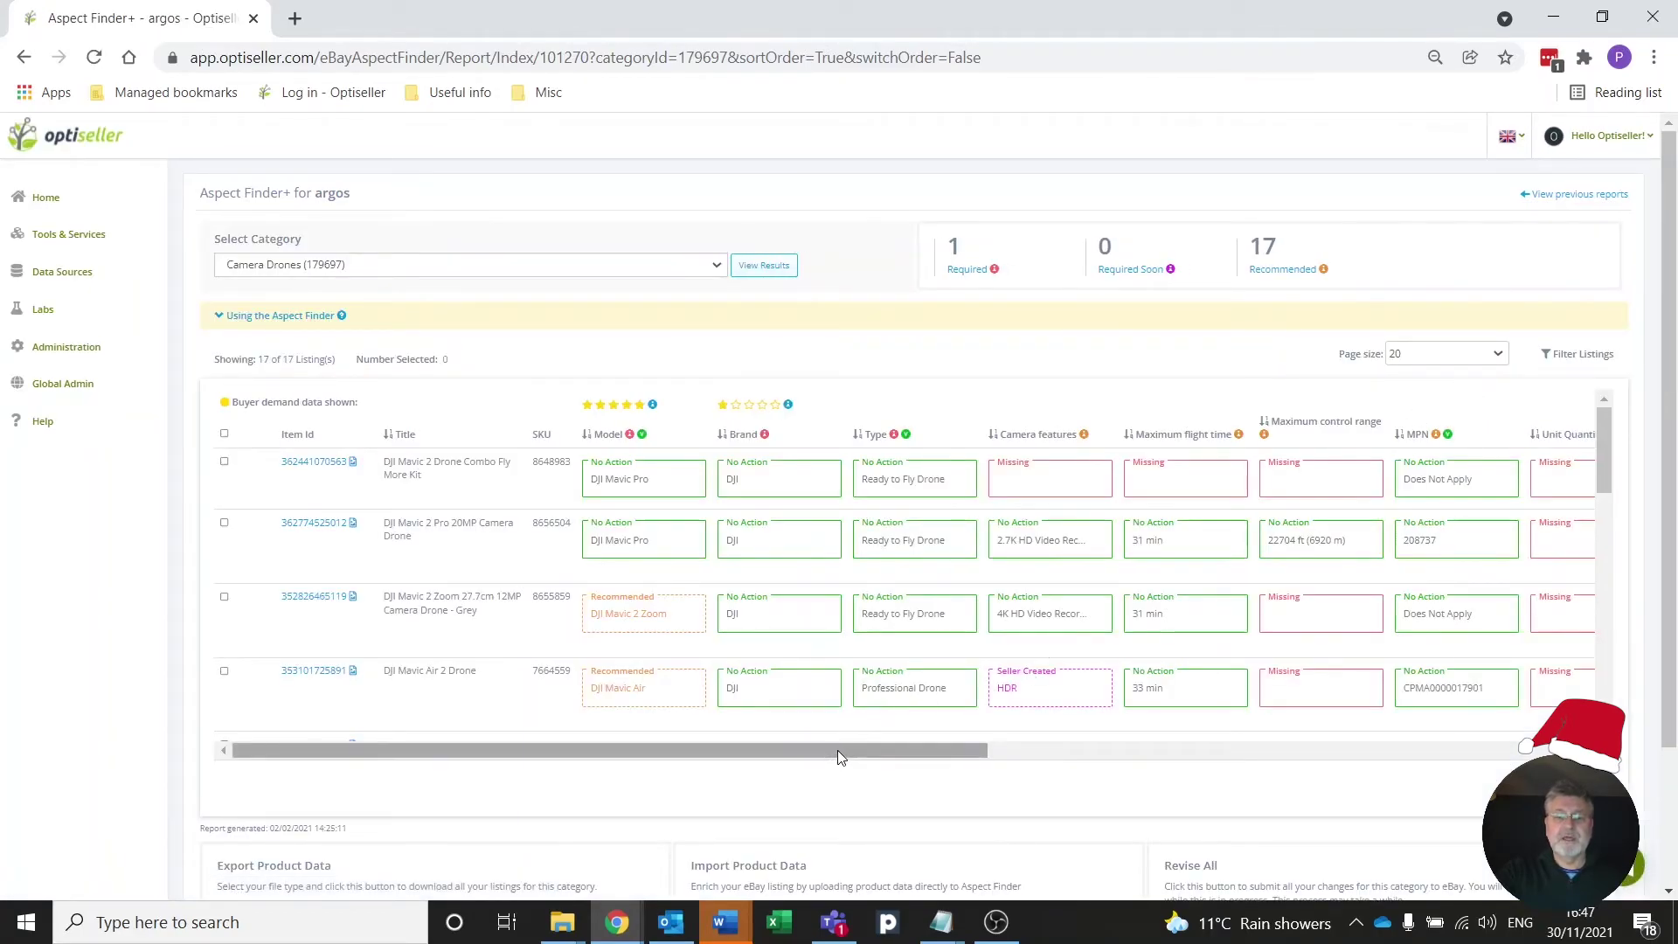
left_click_drag(837, 756, 1521, 750)
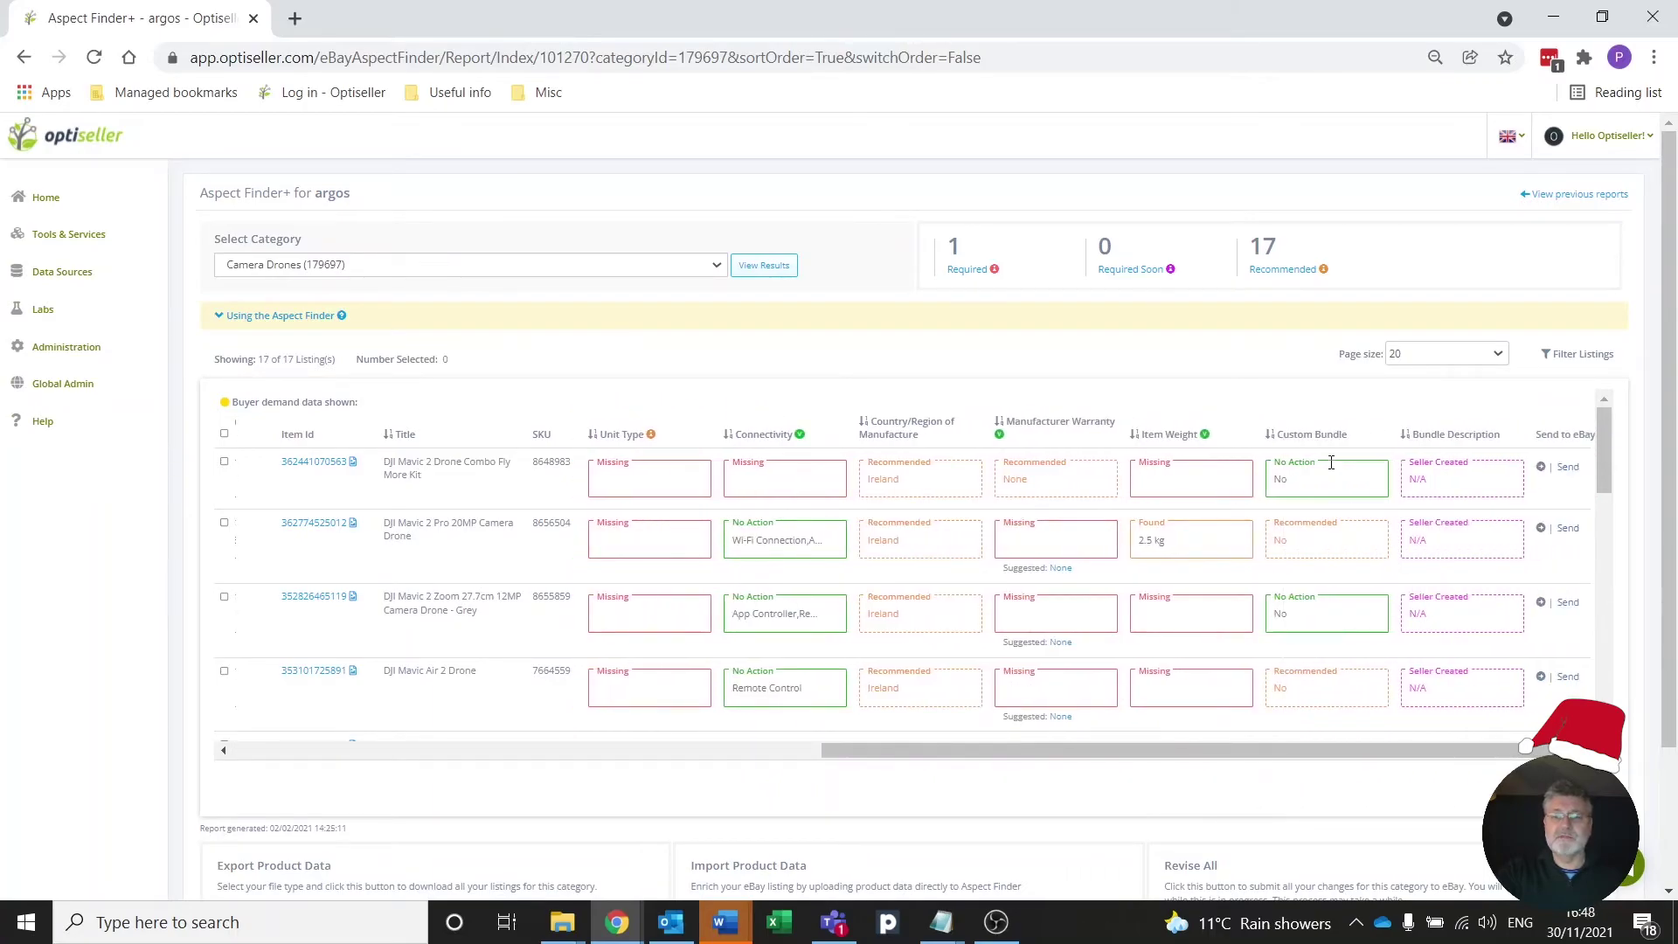